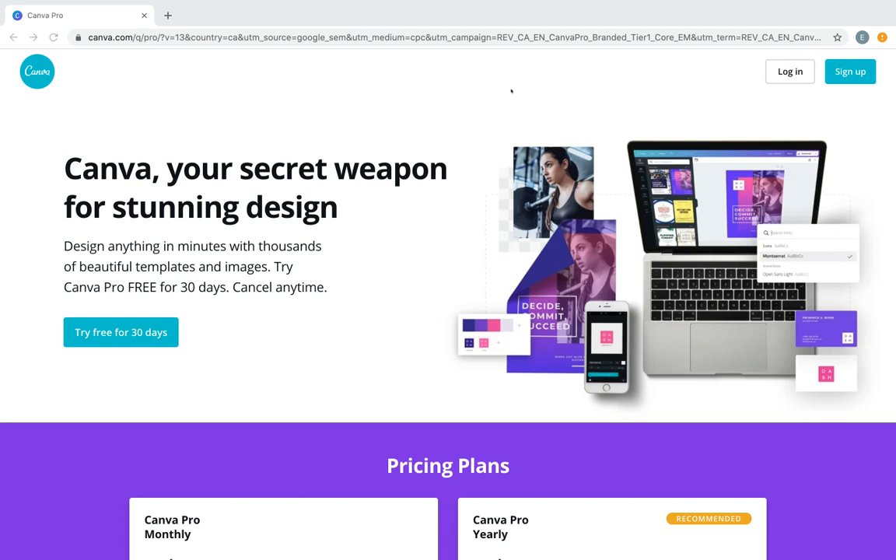
Review the pricing plans and sign up for Canva using the existing Google account
{"action": "scroll", "coordinate": [457, 155], "scroll_direction": "down", "scroll_amount": 3}
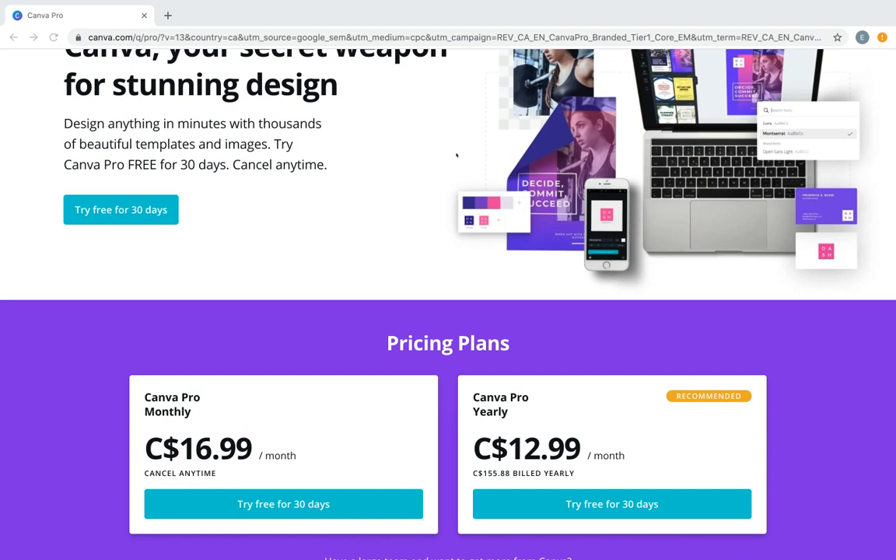
{"action": "scroll", "coordinate": [457, 155], "scroll_direction": "up", "scroll_amount": 3}
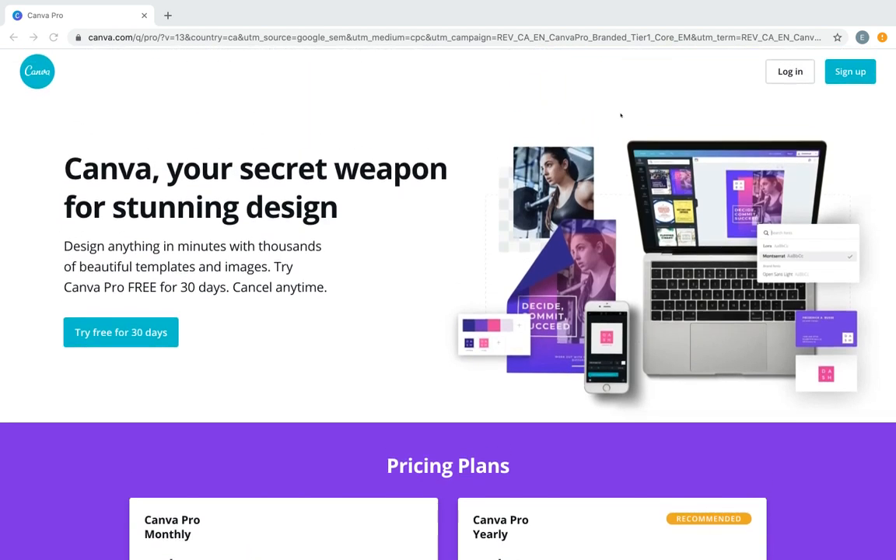
{"action": "left_click", "coordinate": [850, 72]}
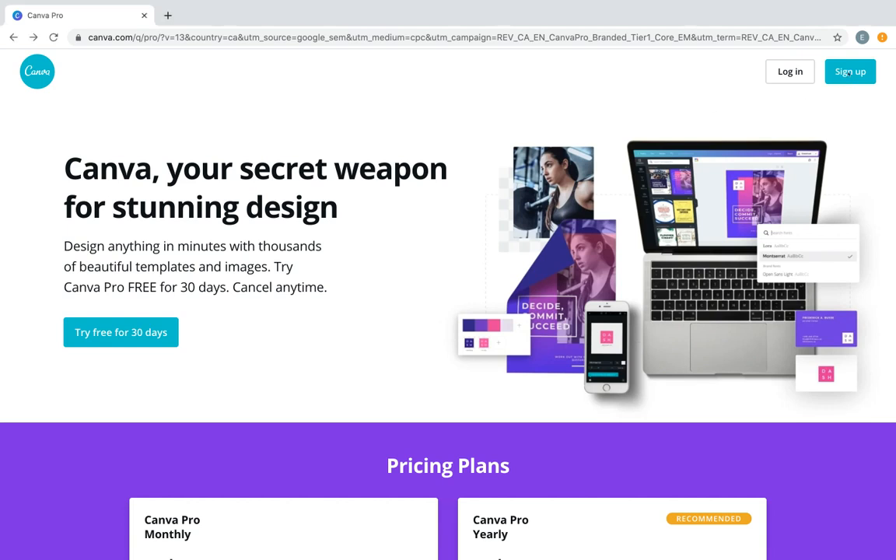
{"action": "left_click", "coordinate": [850, 72]}
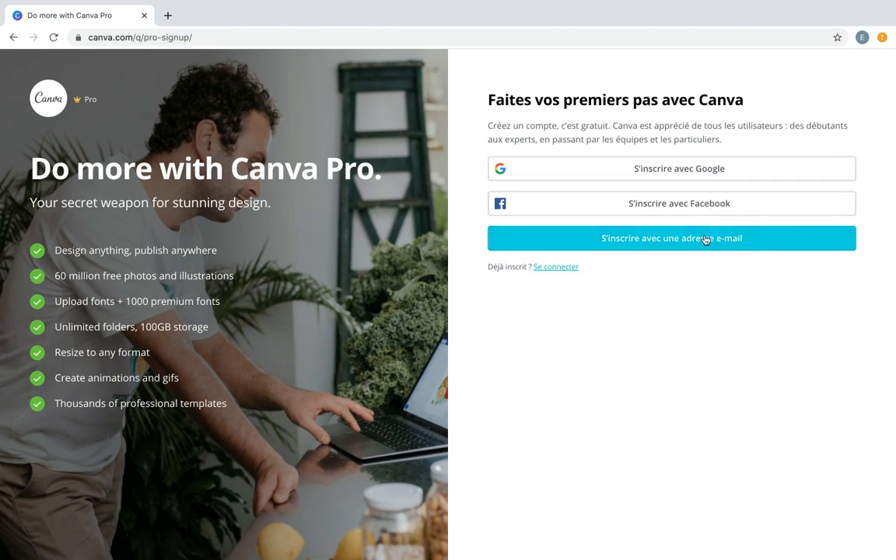
{"action": "left_click", "coordinate": [673, 175]}
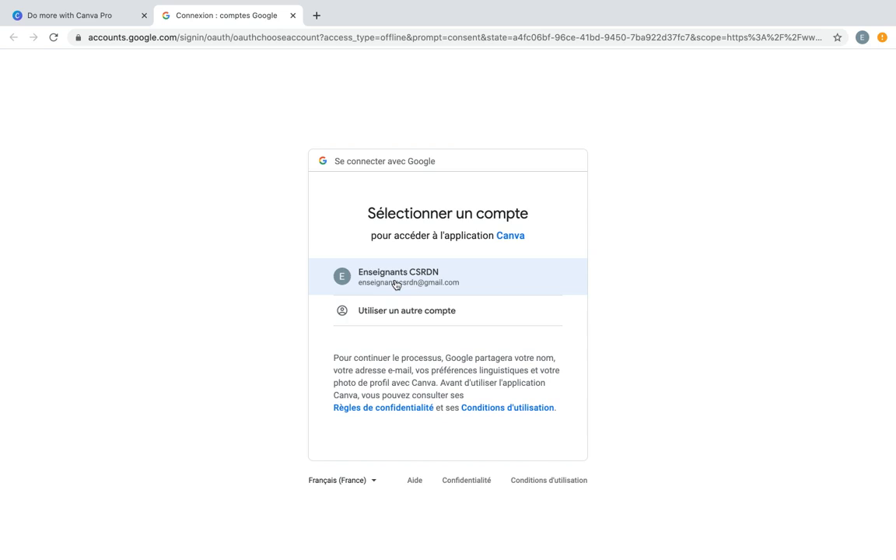
{"action": "left_click", "coordinate": [396, 285]}
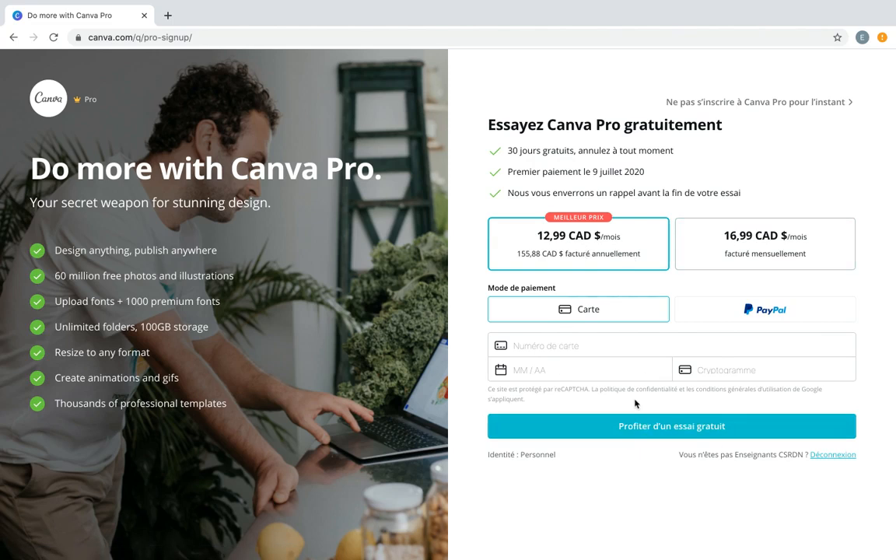
Skip the Canva Pro trial and choose Professeur as the way Canva will be used
{"action": "left_click", "coordinate": [798, 106]}
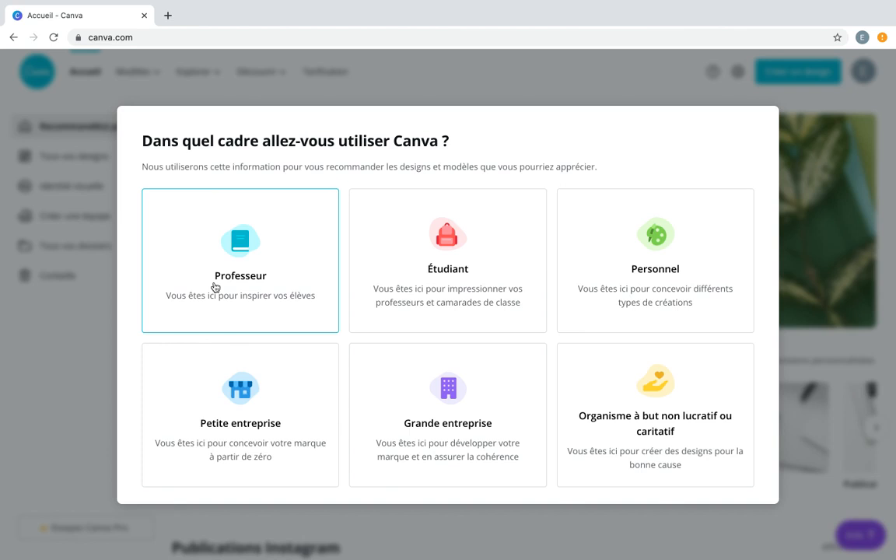
{"action": "left_click", "coordinate": [269, 254]}
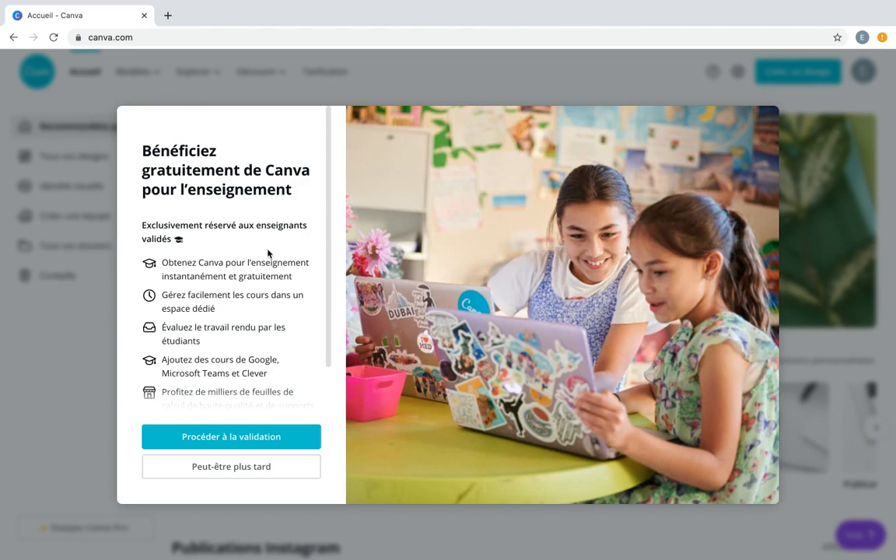
Read the Canva pour l'enseignement benefits, postpone the teacher validation and skip the team invitation
{"action": "scroll", "coordinate": [269, 225], "scroll_direction": "down", "scroll_amount": 2}
{"action": "scroll", "coordinate": [258, 193], "scroll_direction": "up", "scroll_amount": 2}
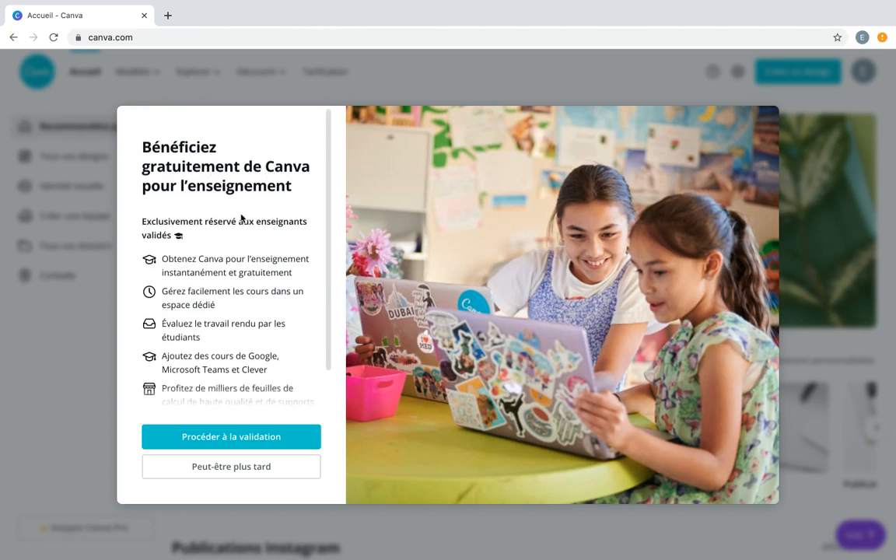
{"action": "scroll", "coordinate": [241, 209], "scroll_direction": "down", "scroll_amount": 2}
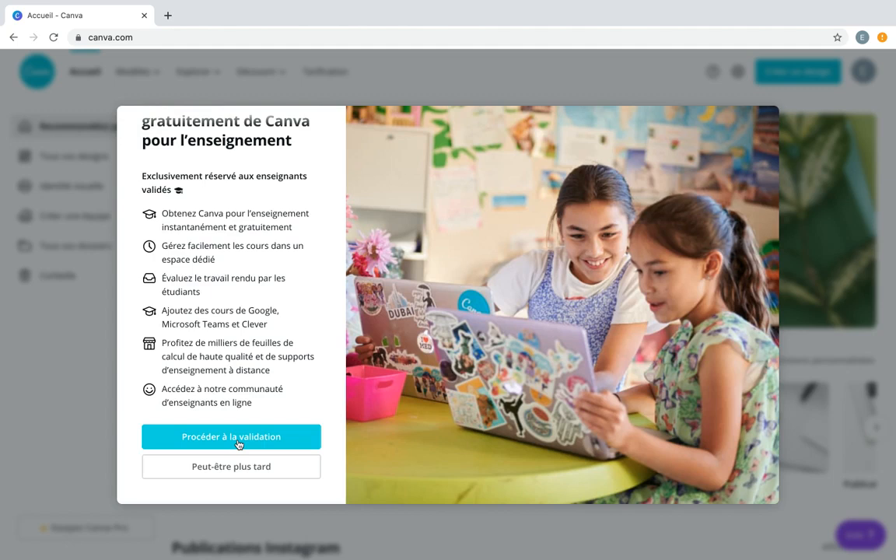
{"action": "left_click", "coordinate": [239, 467]}
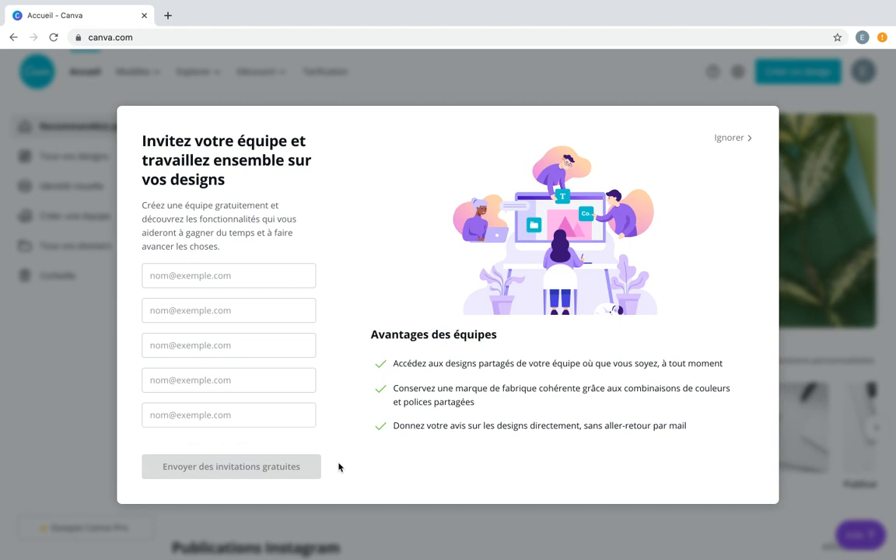
{"action": "left_click", "coordinate": [729, 139]}
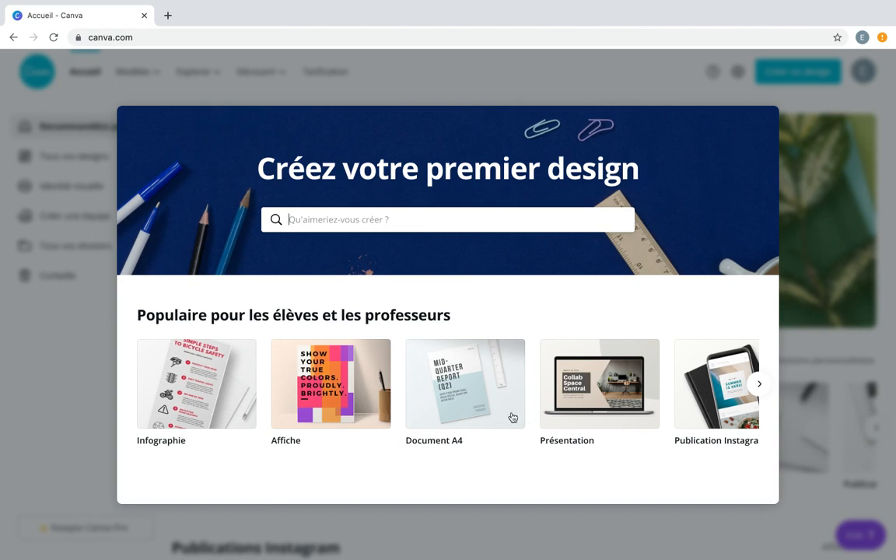
Create a new Brochure as the first design and dismiss the template tip
{"action": "scroll", "coordinate": [567, 421], "scroll_direction": "right", "scroll_amount": 5}
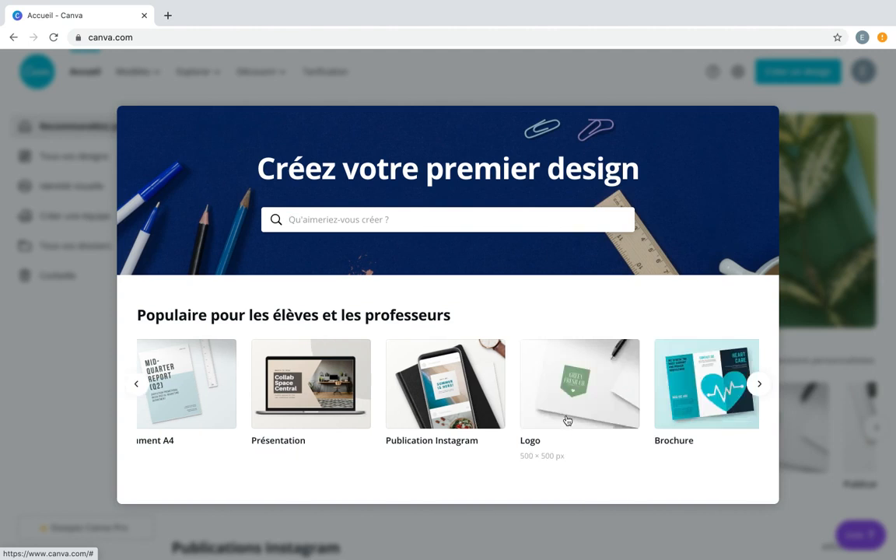
{"action": "scroll", "coordinate": [567, 420], "scroll_direction": "right", "scroll_amount": 1}
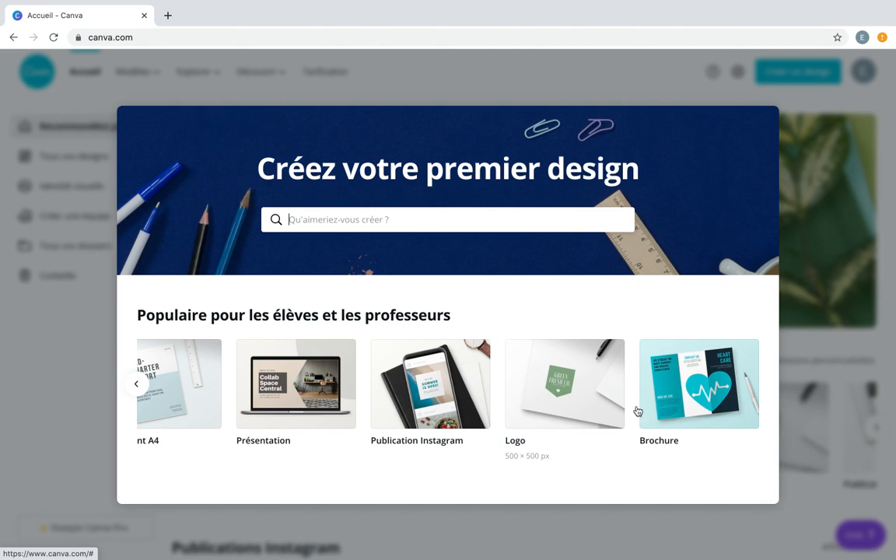
{"action": "left_click", "coordinate": [678, 404]}
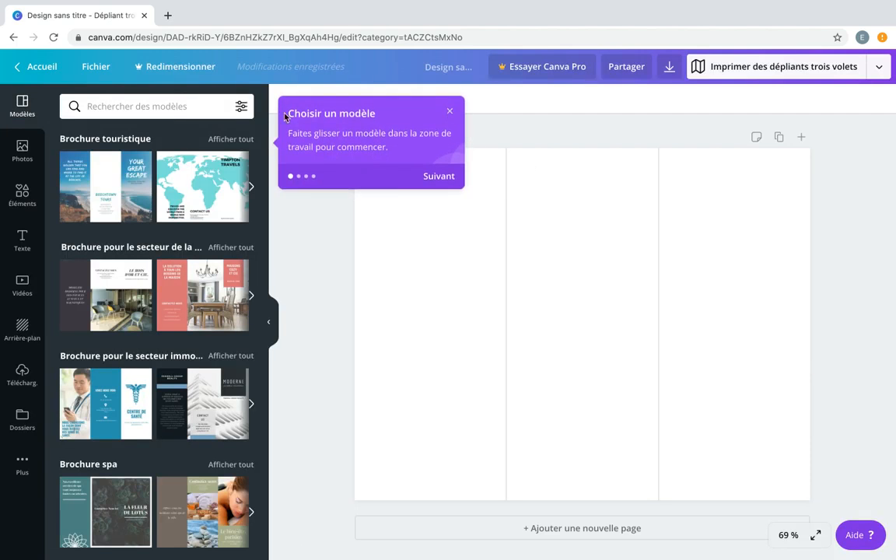
{"action": "left_click", "coordinate": [453, 113]}
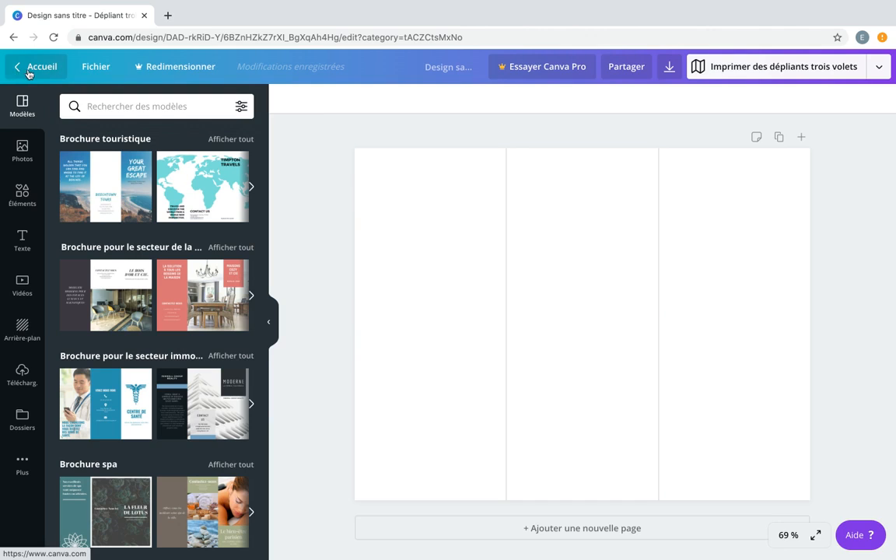
View the Canva Pro trial offer and the blank brochure's title field
{"action": "left_click", "coordinate": [94, 74]}
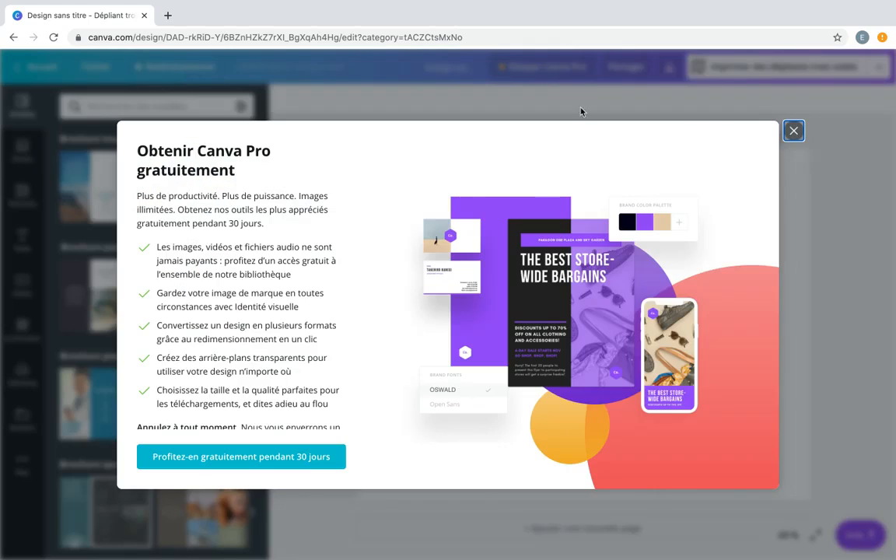
{"action": "left_click", "coordinate": [794, 131]}
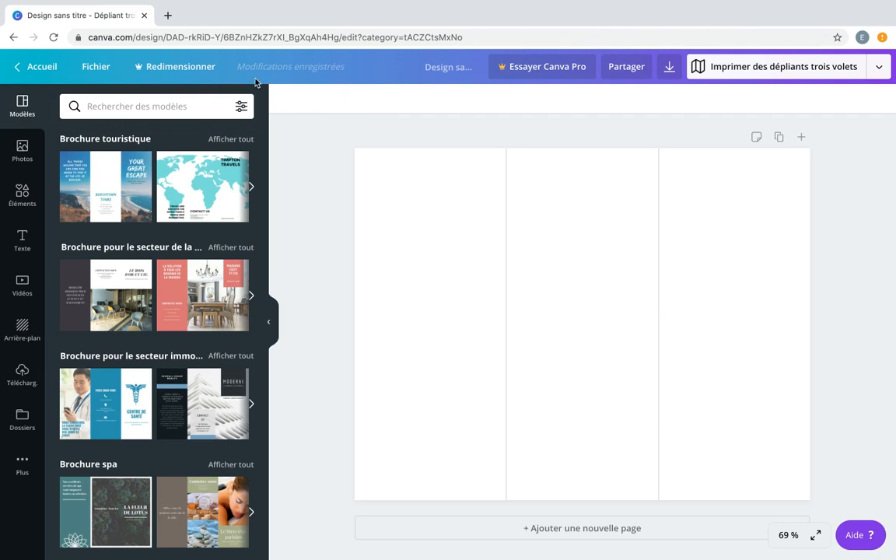
{"action": "left_click", "coordinate": [447, 68]}
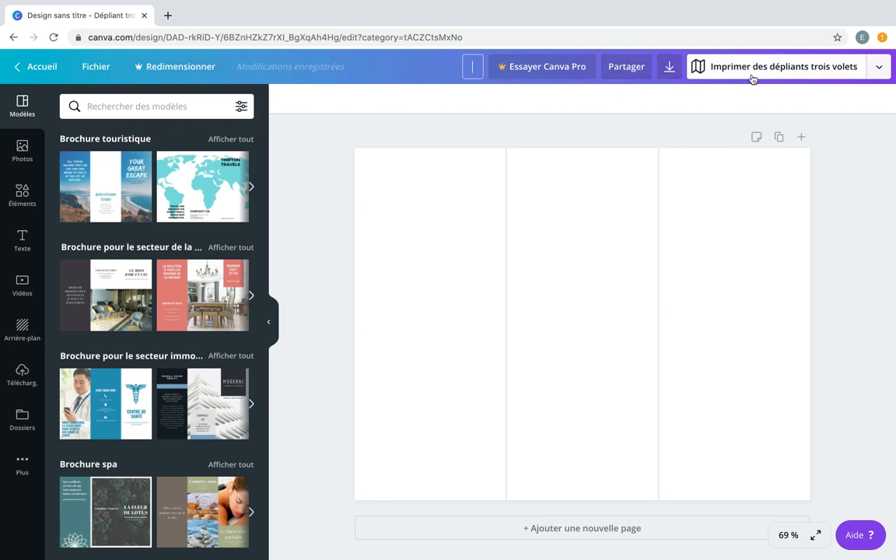
Check the sharing and download options for the blank brochure
{"action": "left_click", "coordinate": [632, 75]}
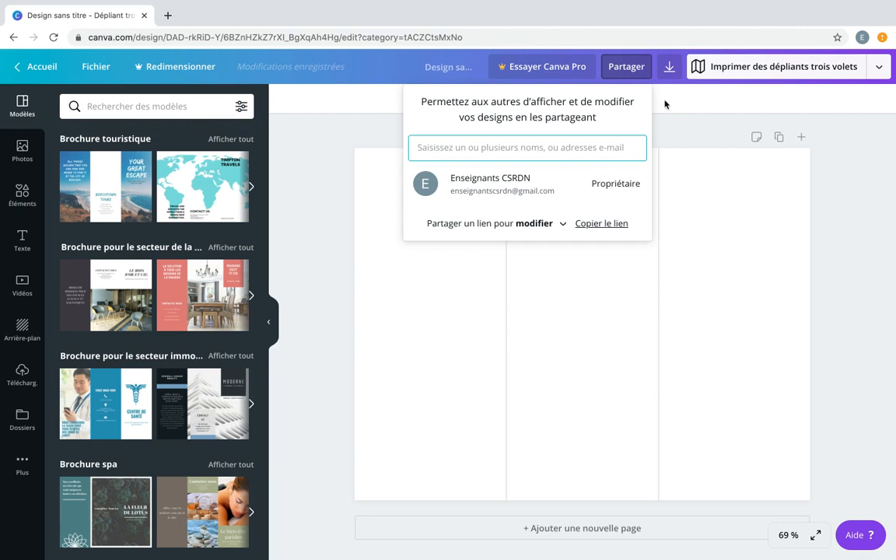
{"action": "left_click", "coordinate": [685, 117]}
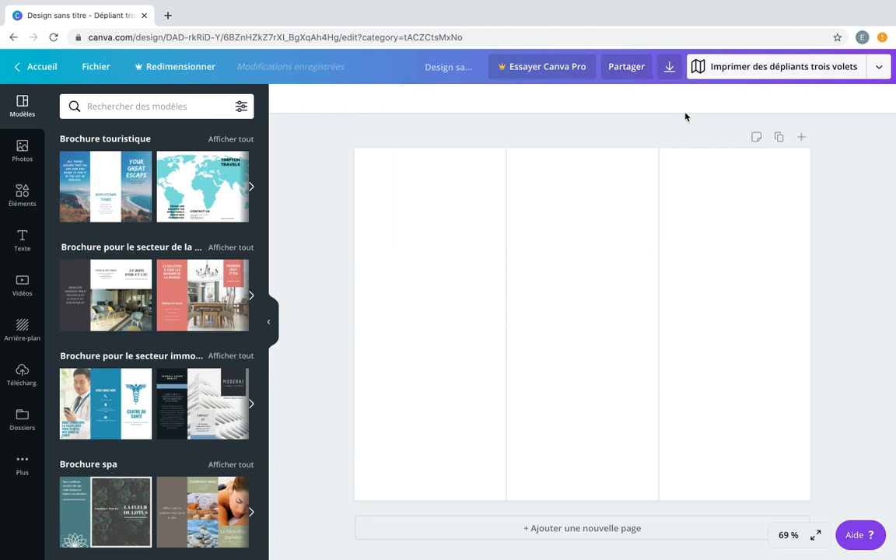
{"action": "left_click", "coordinate": [630, 70]}
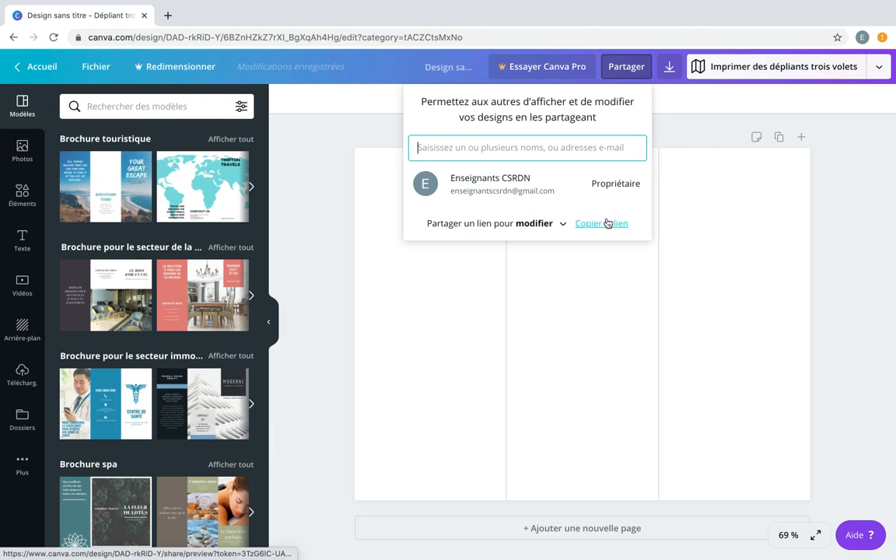
{"action": "left_click", "coordinate": [690, 130]}
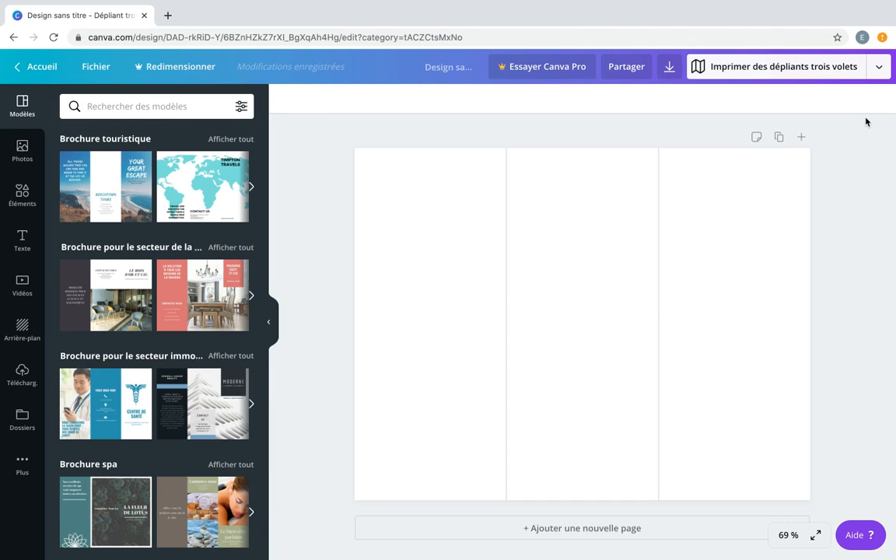
{"action": "left_click", "coordinate": [667, 70]}
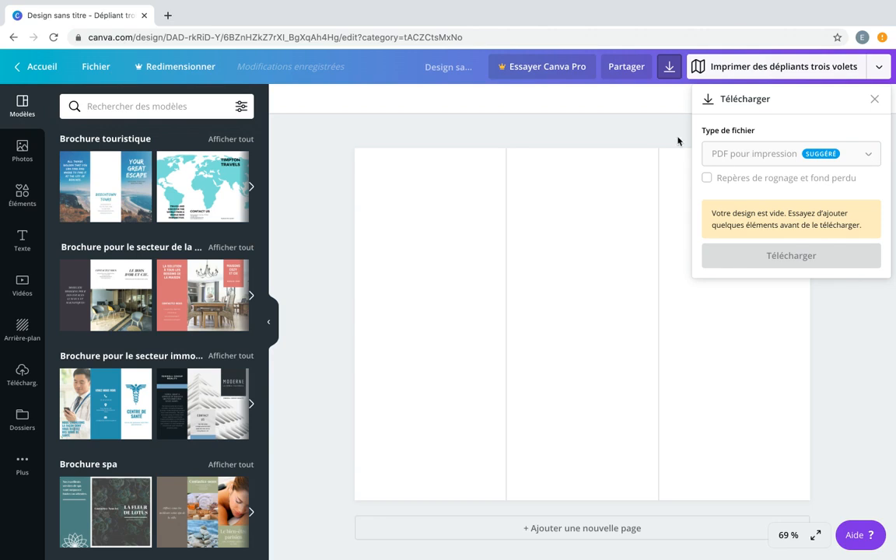
{"action": "left_click", "coordinate": [654, 136]}
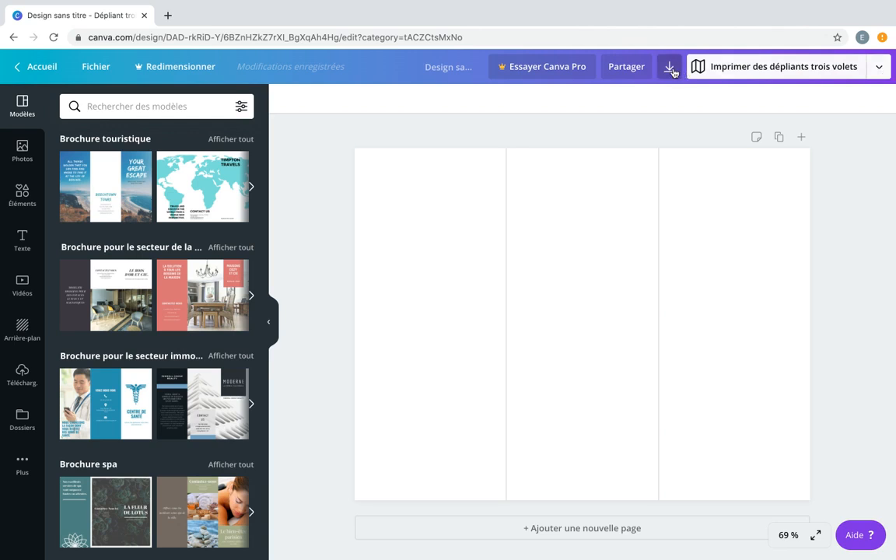
Examine the full list of publishing and printing options for the brochure
{"action": "left_click", "coordinate": [880, 69]}
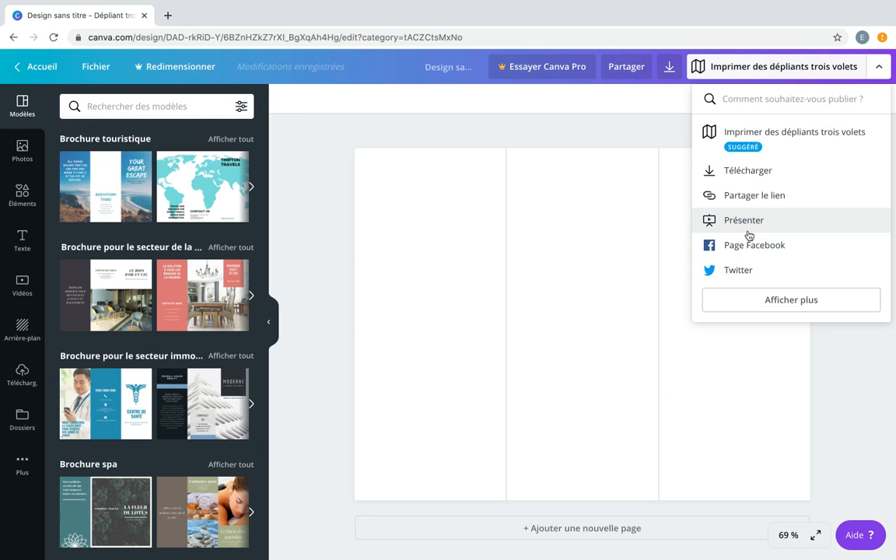
{"action": "left_click", "coordinate": [779, 311]}
{"action": "scroll", "coordinate": [779, 312], "scroll_direction": "down", "scroll_amount": 5}
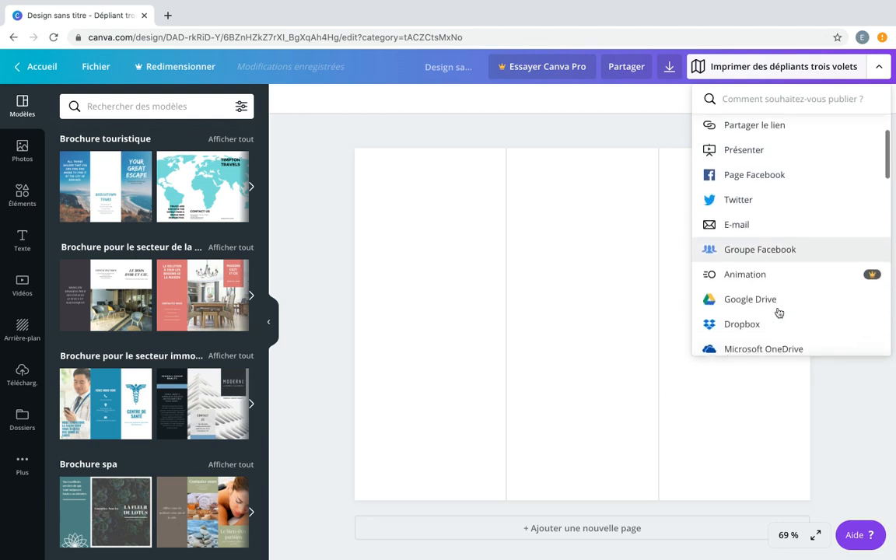
{"action": "scroll", "coordinate": [779, 312], "scroll_direction": "down", "scroll_amount": 3}
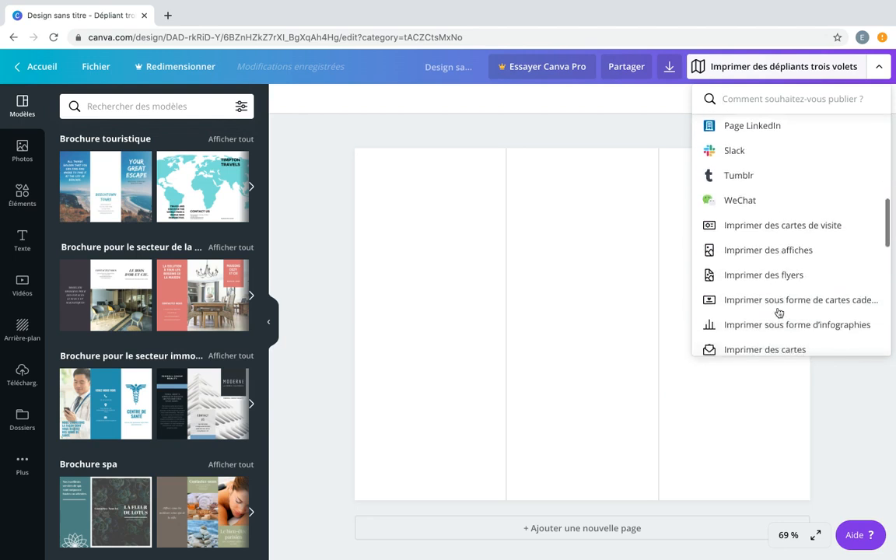
{"action": "scroll", "coordinate": [779, 312], "scroll_direction": "up", "scroll_amount": 5}
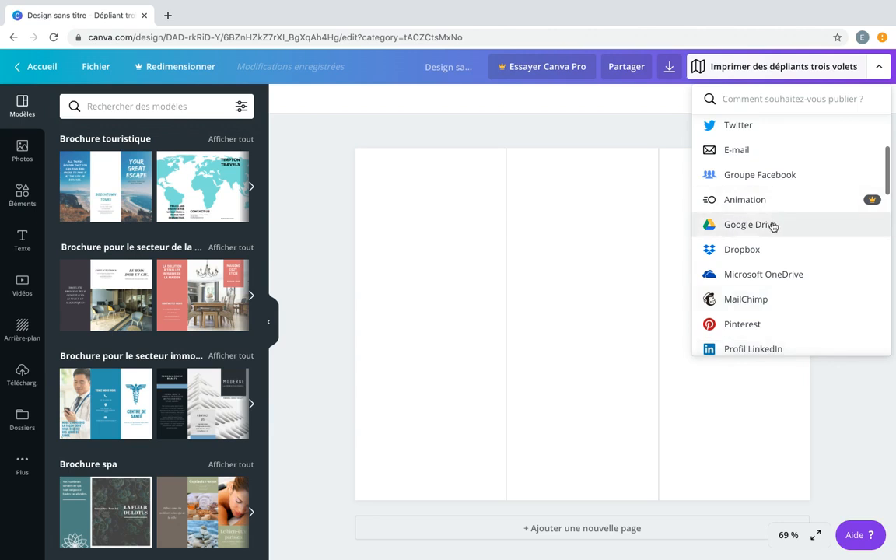
{"action": "scroll", "coordinate": [802, 291], "scroll_direction": "down", "scroll_amount": 2}
{"action": "scroll", "coordinate": [803, 294], "scroll_direction": "down", "scroll_amount": 6}
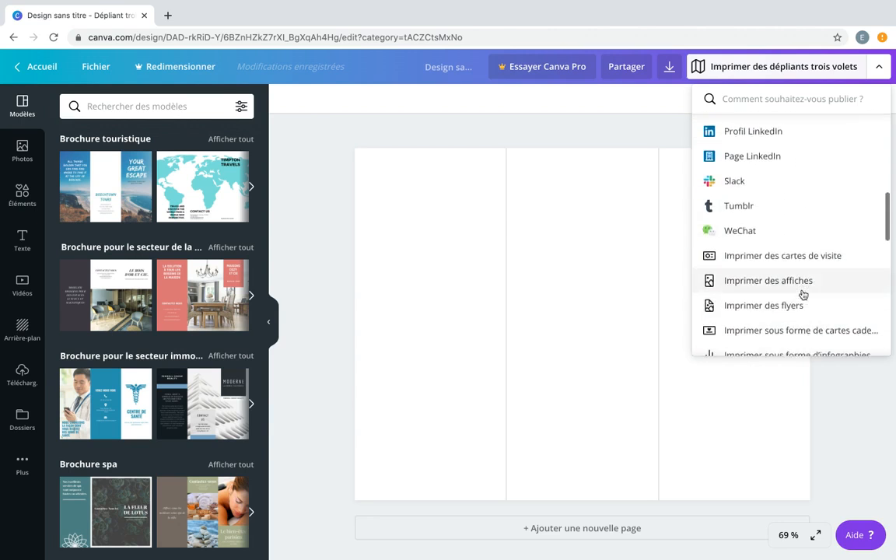
{"action": "scroll", "coordinate": [803, 294], "scroll_direction": "up", "scroll_amount": 10}
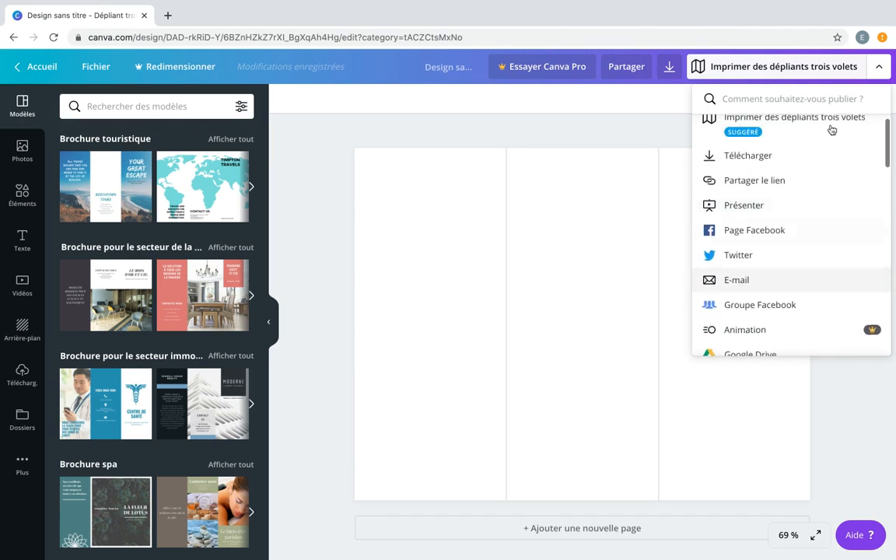
{"action": "left_click", "coordinate": [557, 140]}
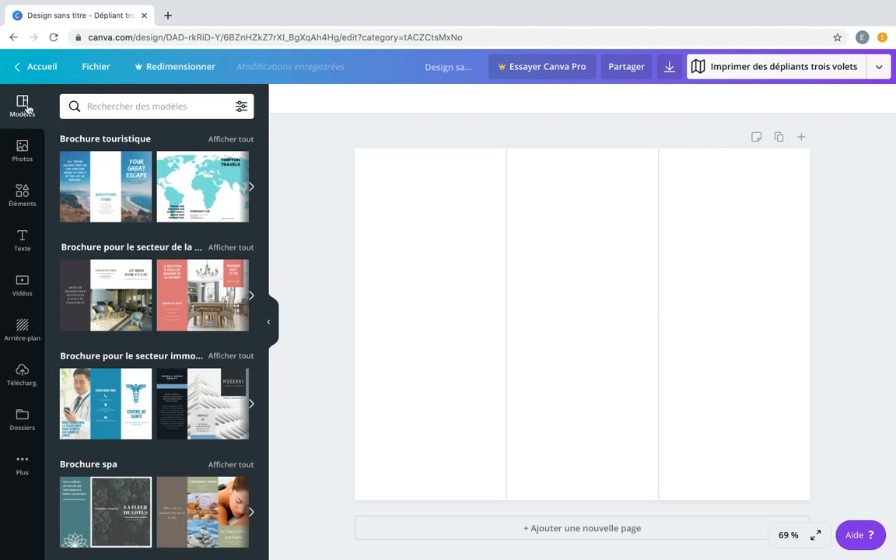
Apply the cover page of the Blue Beach Photo Travel Trifold Brochure template to the blank page
{"action": "left_click", "coordinate": [118, 204]}
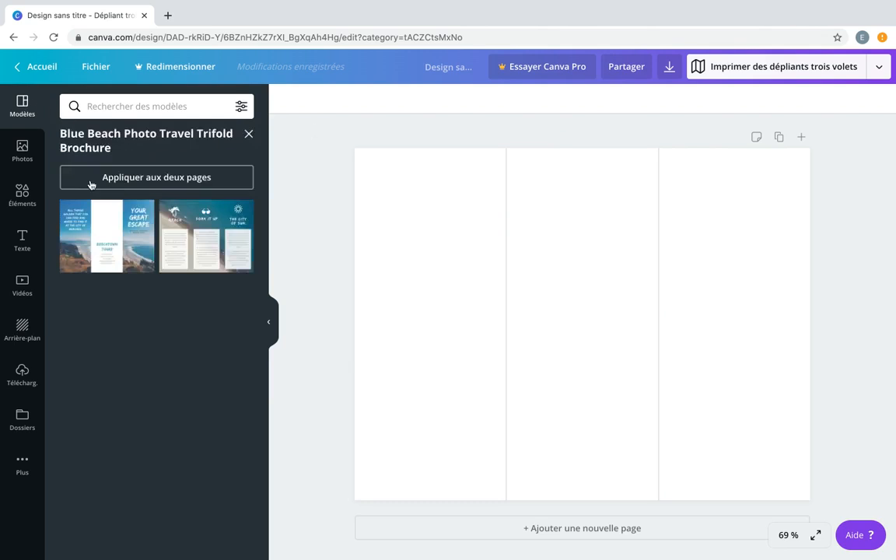
{"action": "left_click", "coordinate": [120, 255]}
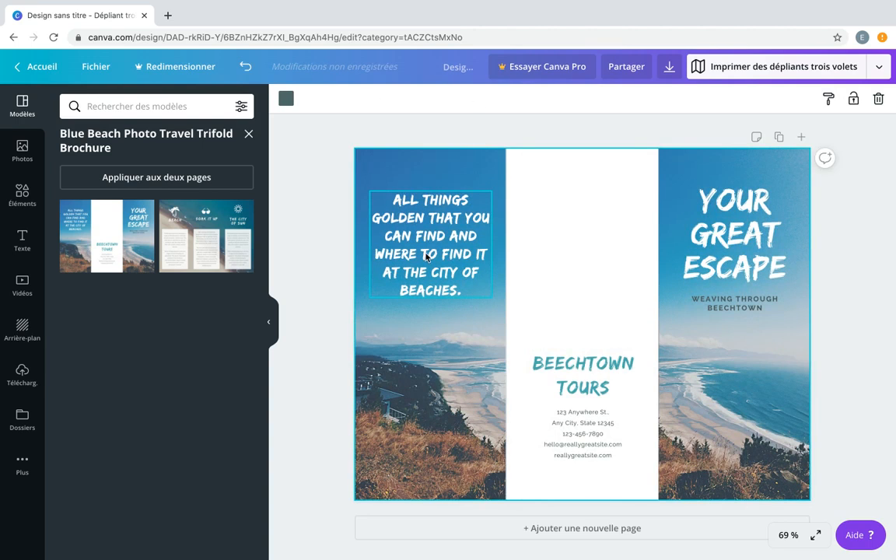
Browse the trending stock photos and the elements library, including grids, shapes, frames, stickers, charts, gradients and lines
{"action": "left_click", "coordinate": [26, 159]}
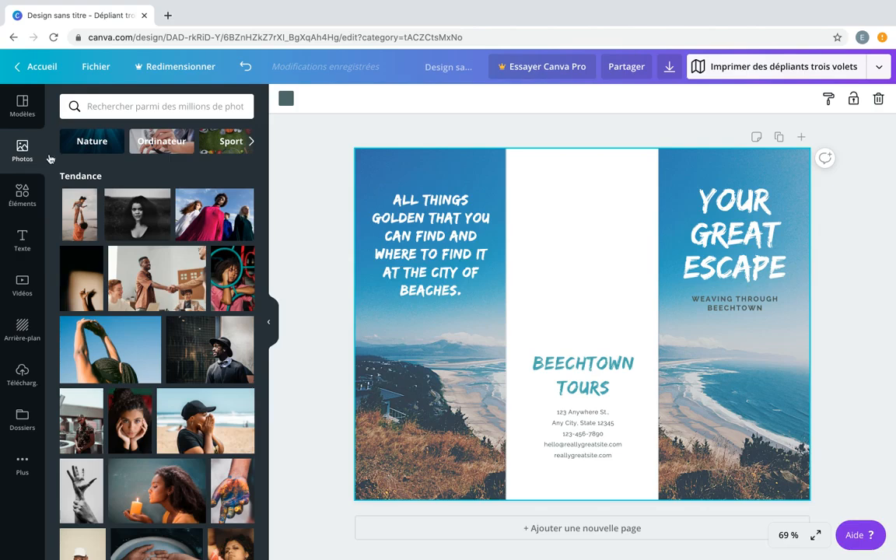
{"action": "scroll", "coordinate": [177, 359], "scroll_direction": "down", "scroll_amount": 15}
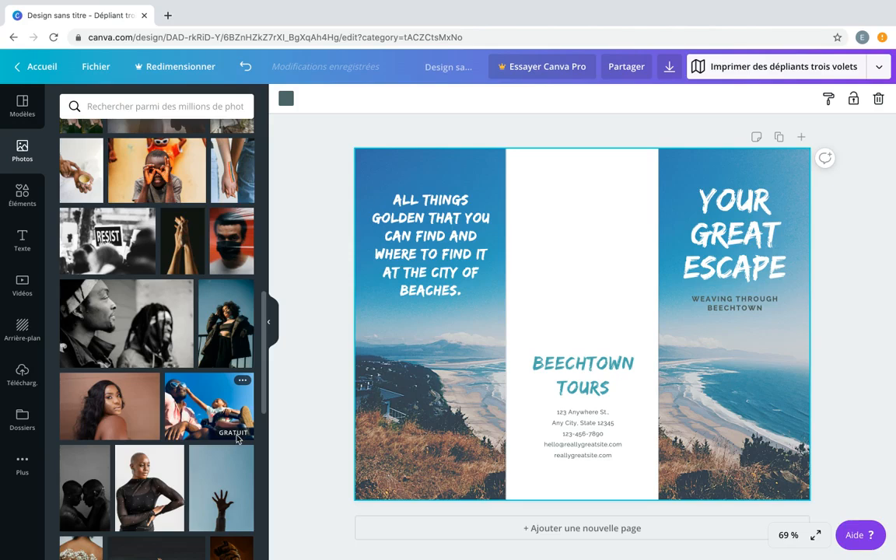
{"action": "left_click", "coordinate": [23, 204]}
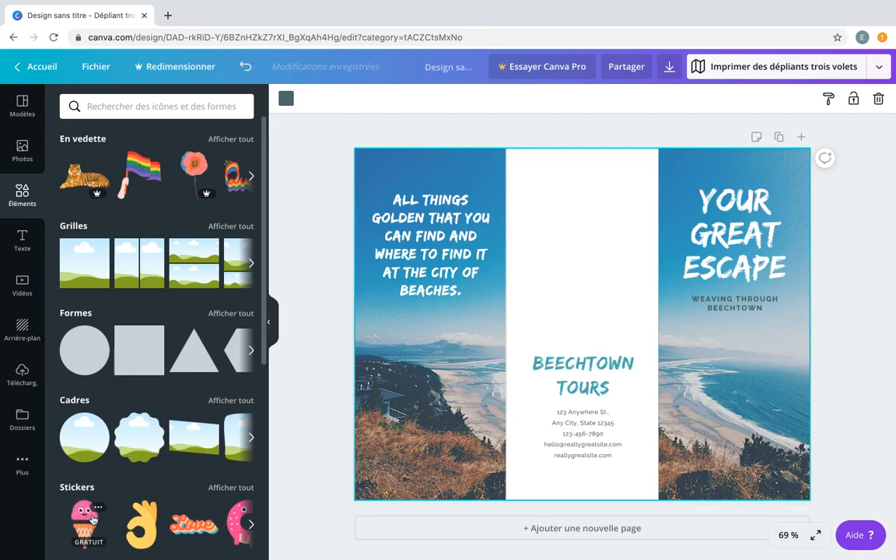
{"action": "scroll", "coordinate": [92, 519], "scroll_direction": "down", "scroll_amount": 3}
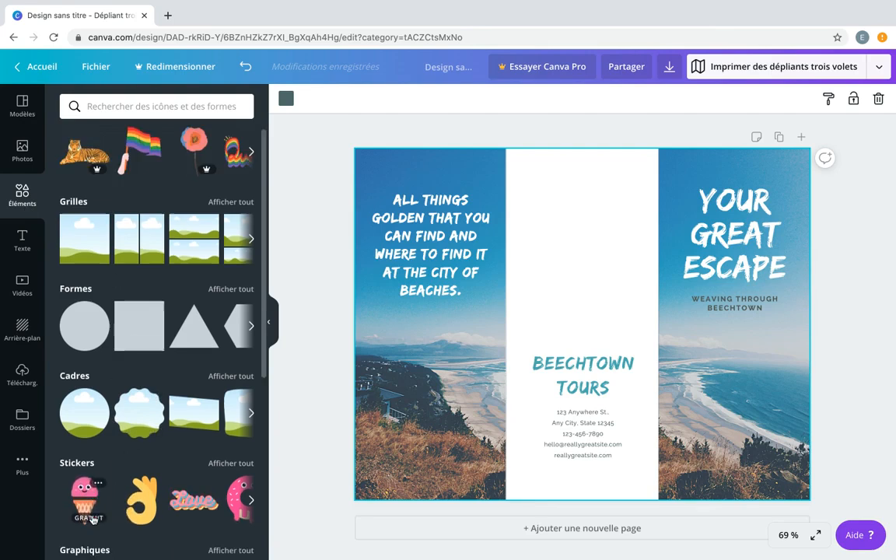
{"action": "scroll", "coordinate": [92, 519], "scroll_direction": "down", "scroll_amount": 3}
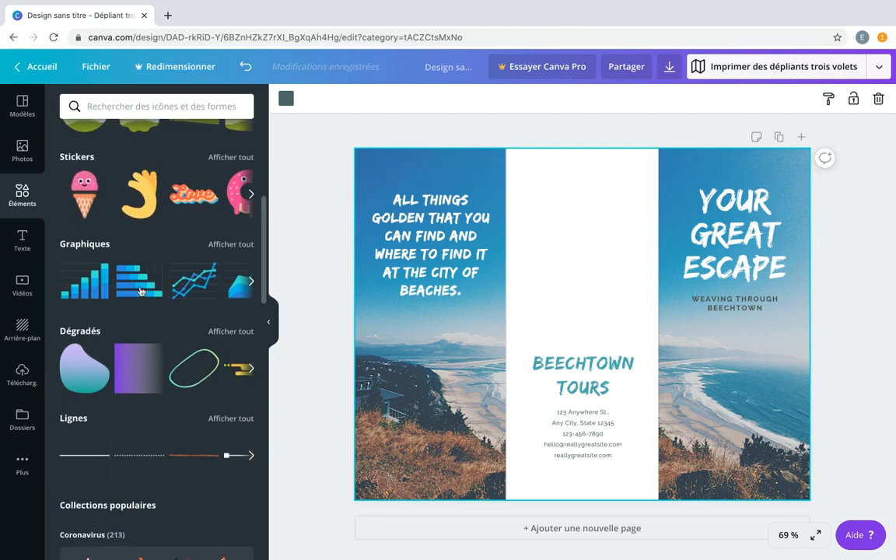
{"action": "scroll", "coordinate": [144, 437], "scroll_direction": "down", "scroll_amount": 2}
{"action": "scroll", "coordinate": [144, 436], "scroll_direction": "up", "scroll_amount": 10}
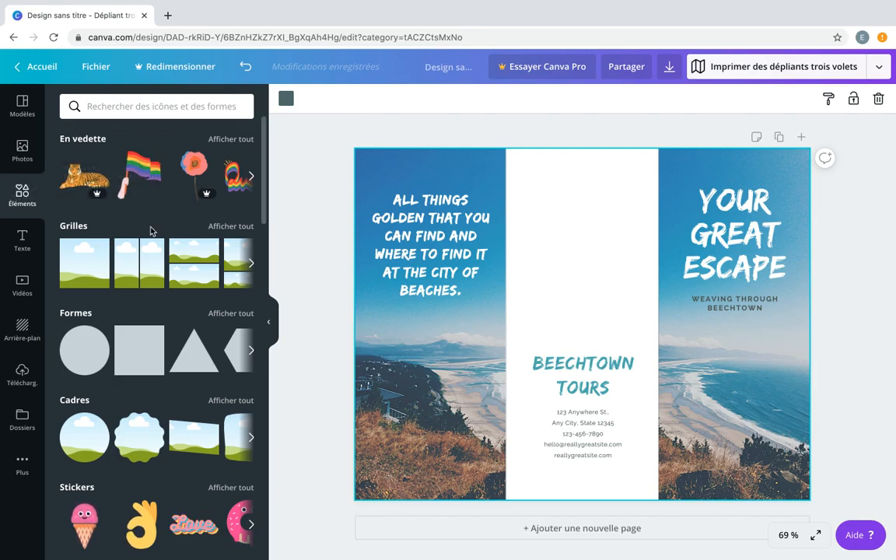
Look through the font combinations for text and the stock video categories
{"action": "left_click", "coordinate": [16, 248]}
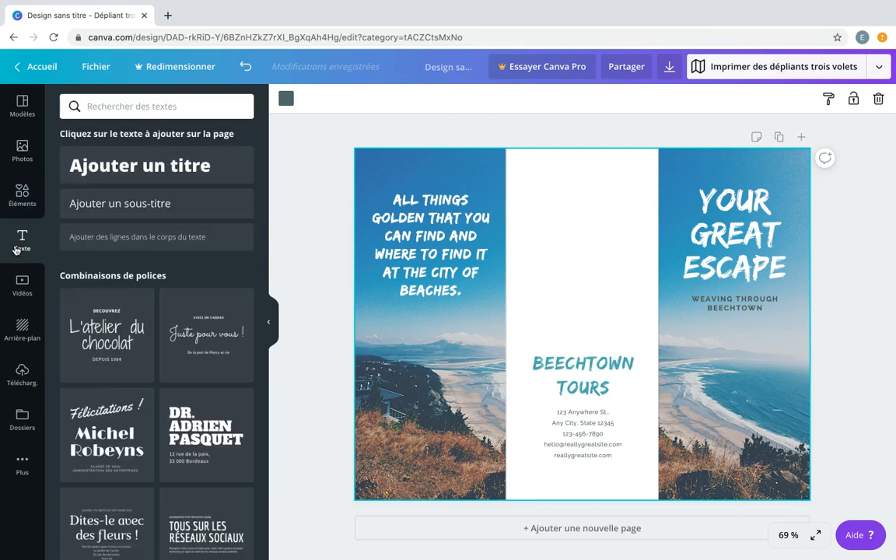
{"action": "scroll", "coordinate": [151, 455], "scroll_direction": "down", "scroll_amount": 8}
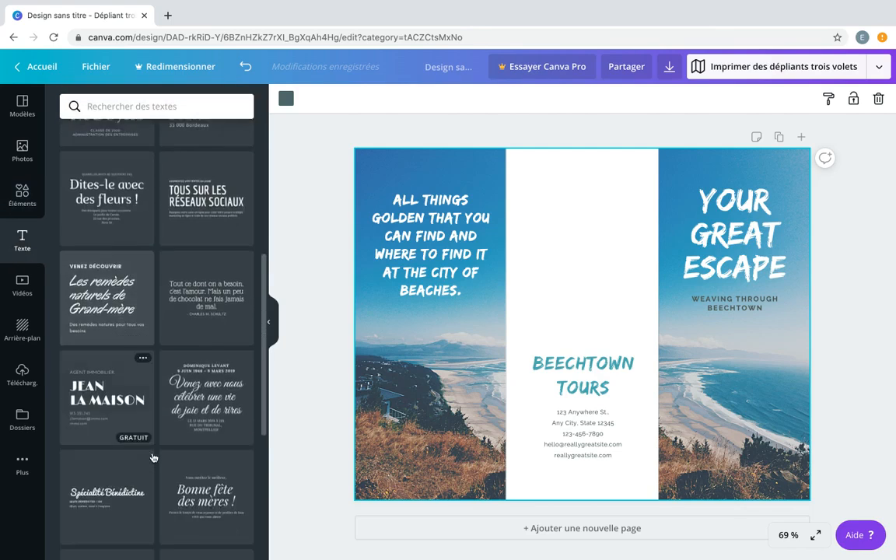
{"action": "scroll", "coordinate": [153, 457], "scroll_direction": "down", "scroll_amount": 1}
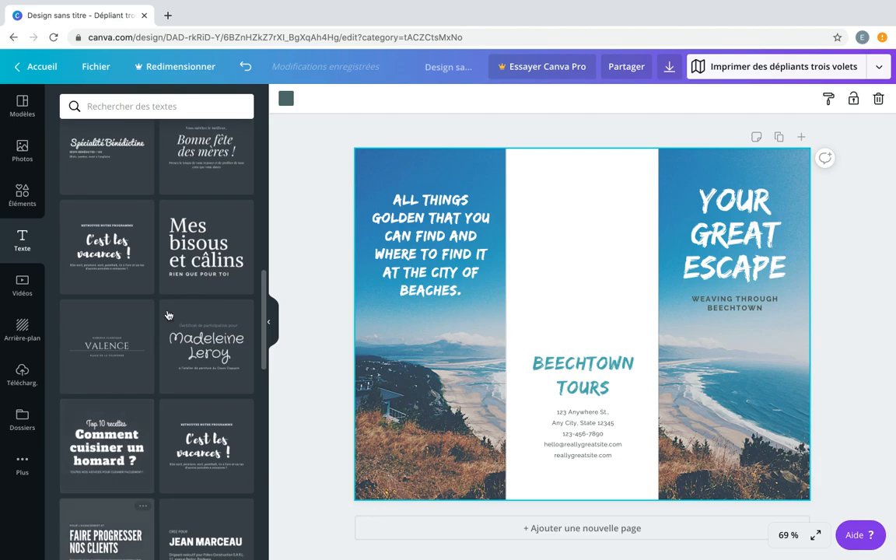
{"action": "left_click", "coordinate": [14, 301]}
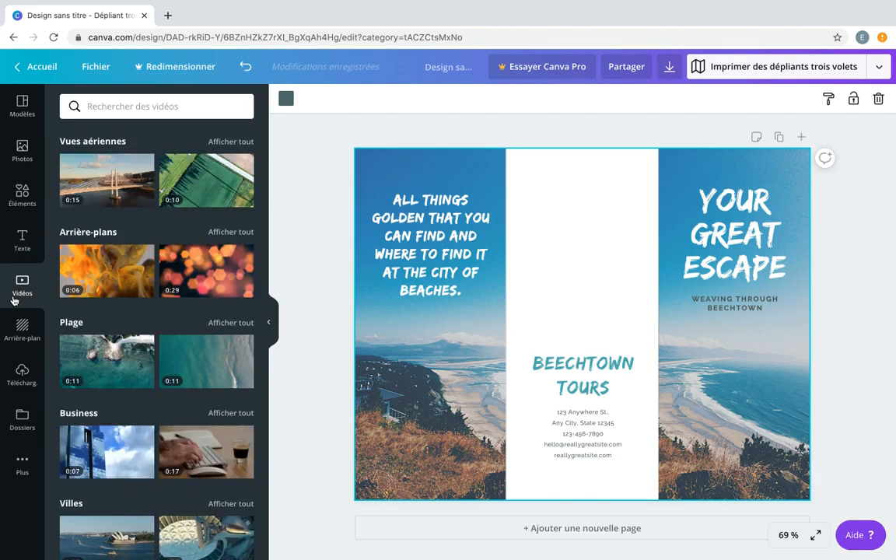
{"action": "scroll", "coordinate": [164, 435], "scroll_direction": "down", "scroll_amount": 6}
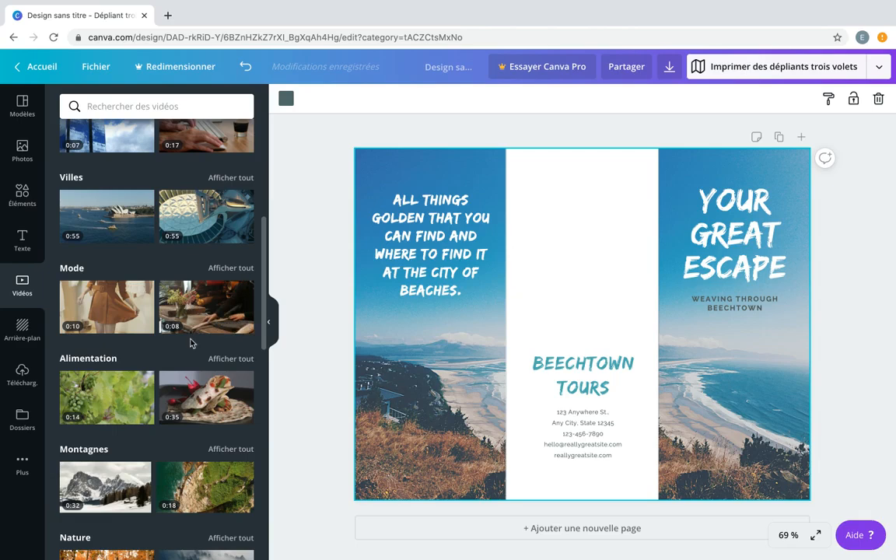
Check the available backgrounds, the area for uploading images or videos, and the folders
{"action": "left_click", "coordinate": [22, 329]}
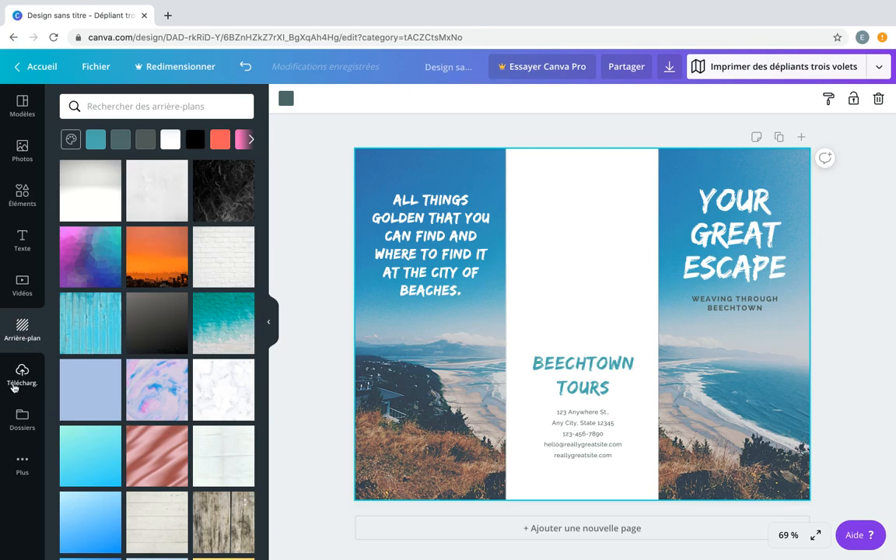
{"action": "left_click", "coordinate": [13, 386]}
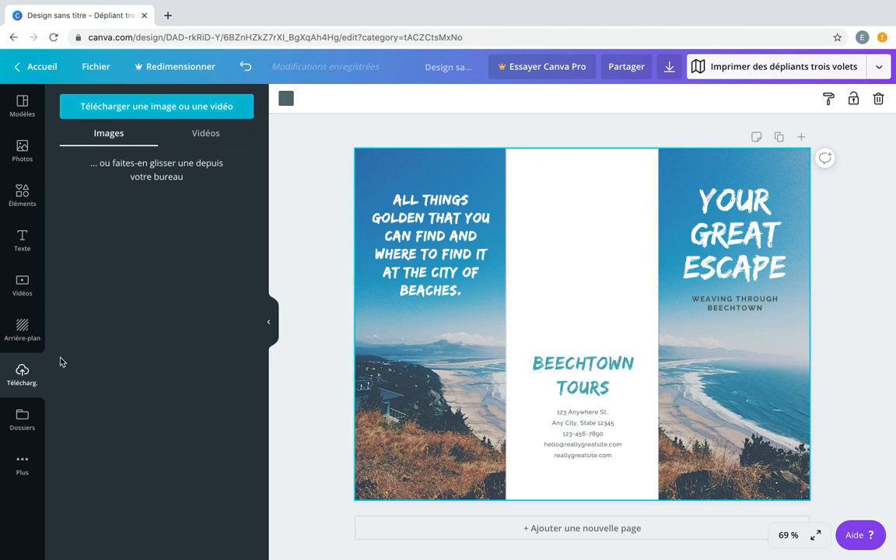
{"action": "left_click", "coordinate": [15, 418]}
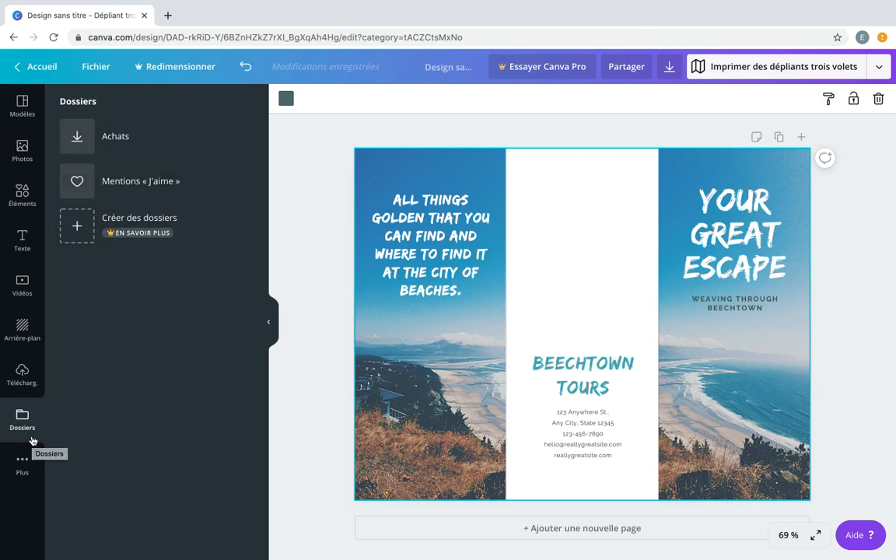
Return to the home page and browse the design types offered for creating a new design
{"action": "left_click", "coordinate": [39, 72]}
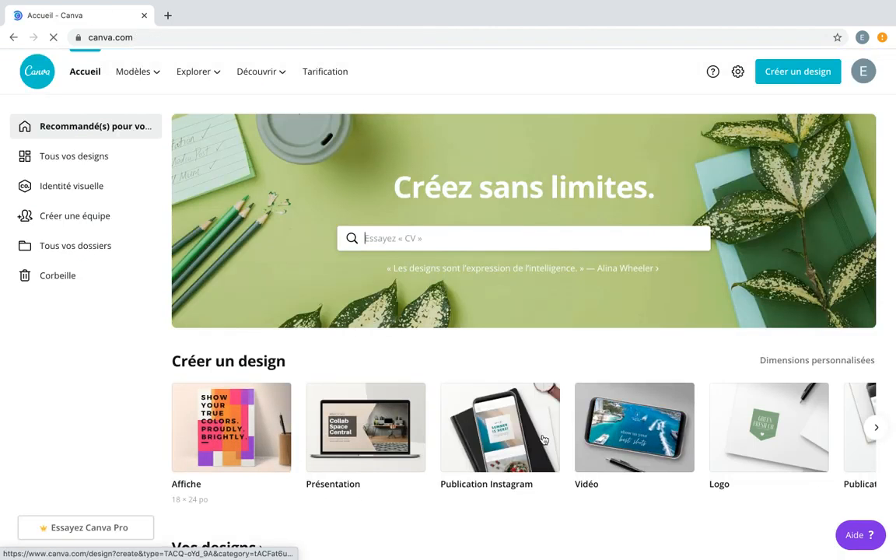
{"action": "left_click", "coordinate": [876, 429]}
{"action": "left_click", "coordinate": [876, 428]}
{"action": "left_click", "coordinate": [876, 429]}
{"action": "left_click", "coordinate": [876, 429]}
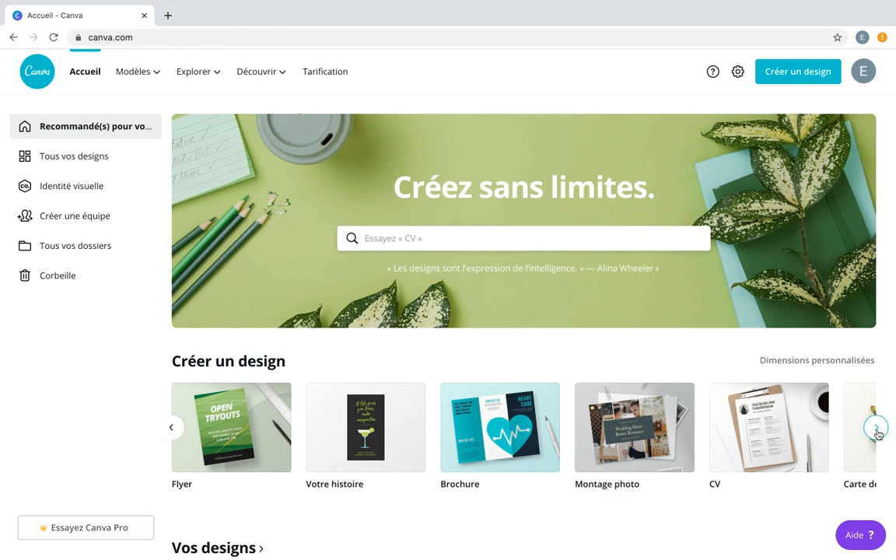
{"action": "left_click", "coordinate": [876, 429]}
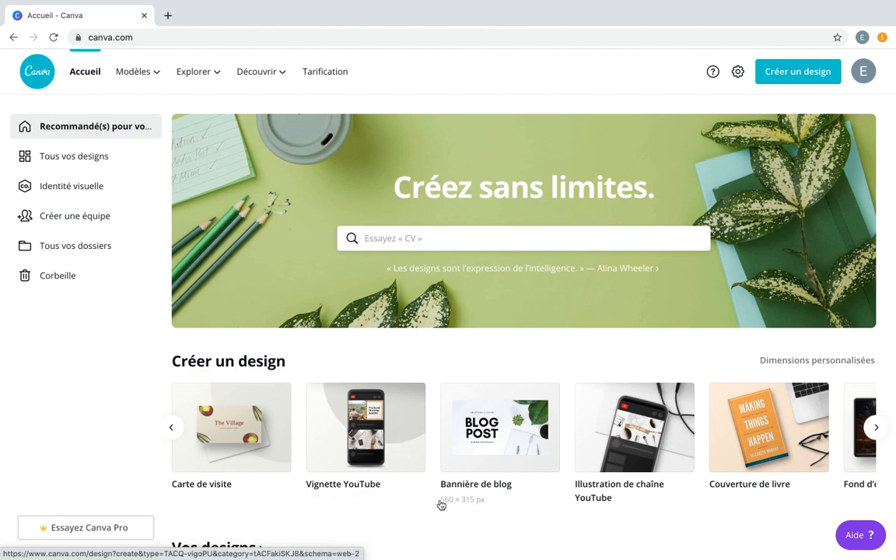
Find the saved brochure among the designs on the home page and view the full list of designs
{"action": "scroll", "coordinate": [441, 506], "scroll_direction": "down", "scroll_amount": 1}
{"action": "scroll", "coordinate": [442, 506], "scroll_direction": "down", "scroll_amount": 3}
{"action": "scroll", "coordinate": [441, 506], "scroll_direction": "down", "scroll_amount": 2}
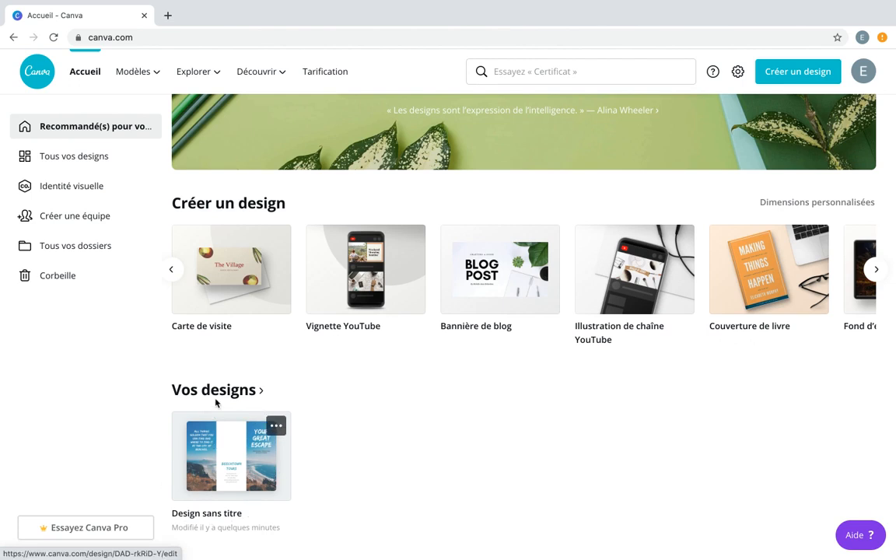
{"action": "scroll", "coordinate": [387, 489], "scroll_direction": "down", "scroll_amount": 2}
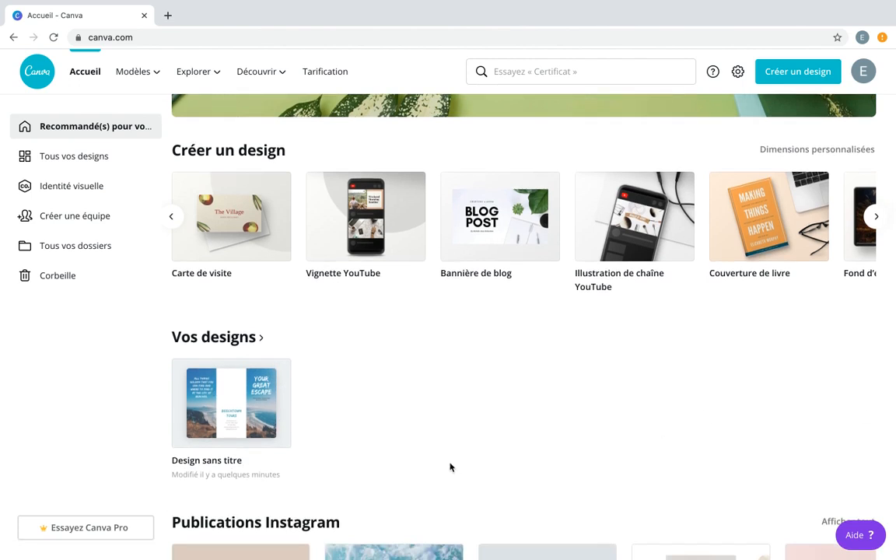
{"action": "scroll", "coordinate": [452, 409], "scroll_direction": "up", "scroll_amount": 1}
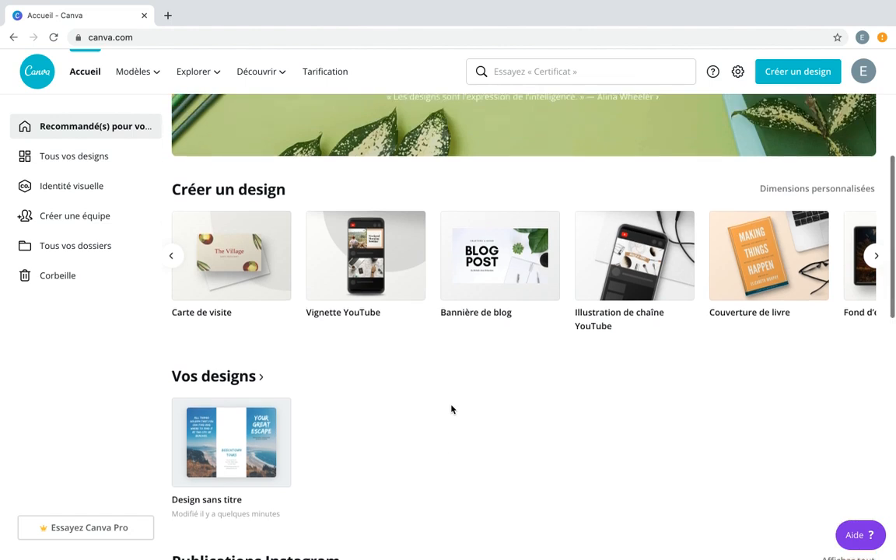
{"action": "left_click", "coordinate": [92, 158]}
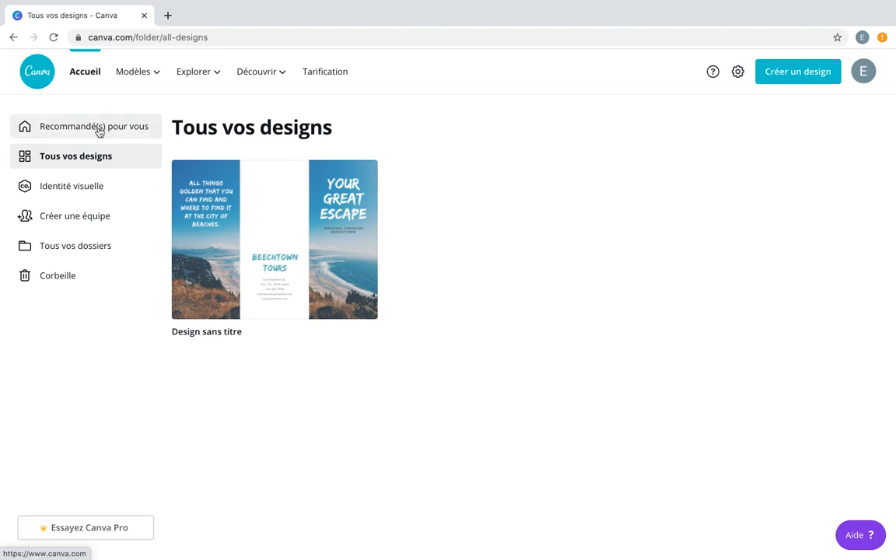
Go back to the recommendations page and look through its suggested Instagram and Facebook post templates
{"action": "left_click", "coordinate": [98, 128]}
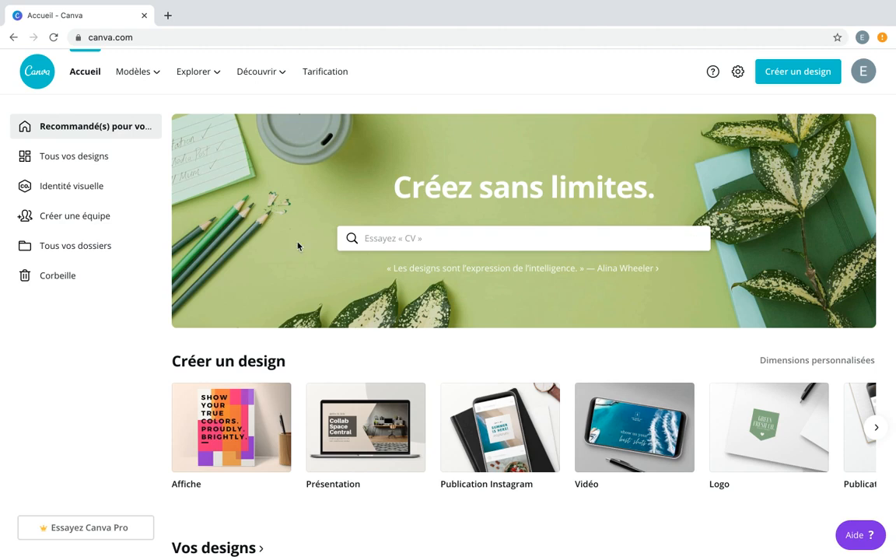
{"action": "scroll", "coordinate": [444, 473], "scroll_direction": "down", "scroll_amount": 4}
{"action": "scroll", "coordinate": [444, 472], "scroll_direction": "down", "scroll_amount": 2}
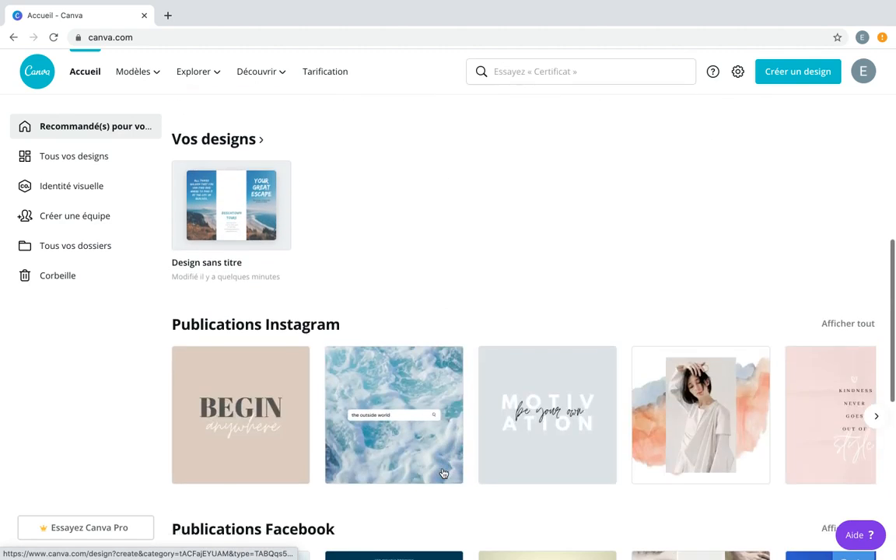
{"action": "scroll", "coordinate": [444, 472], "scroll_direction": "down", "scroll_amount": 3}
{"action": "scroll", "coordinate": [443, 472], "scroll_direction": "up", "scroll_amount": 9}
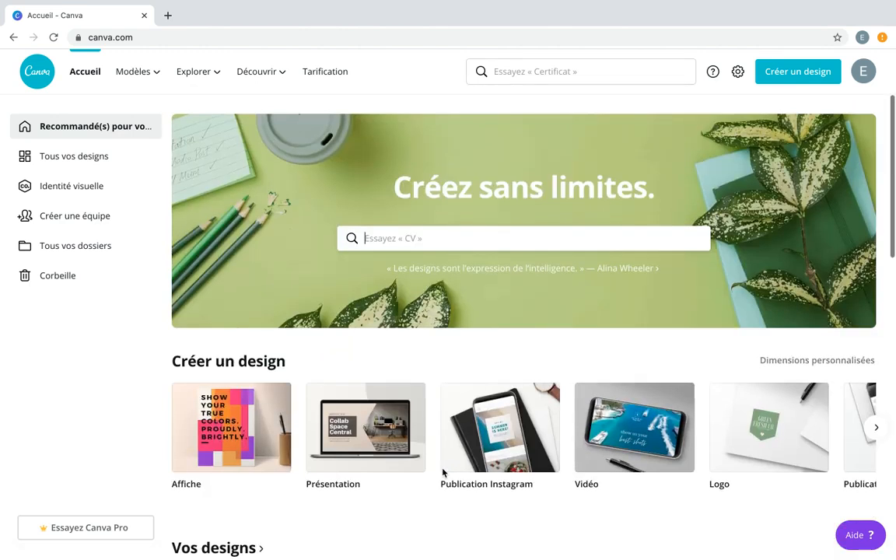